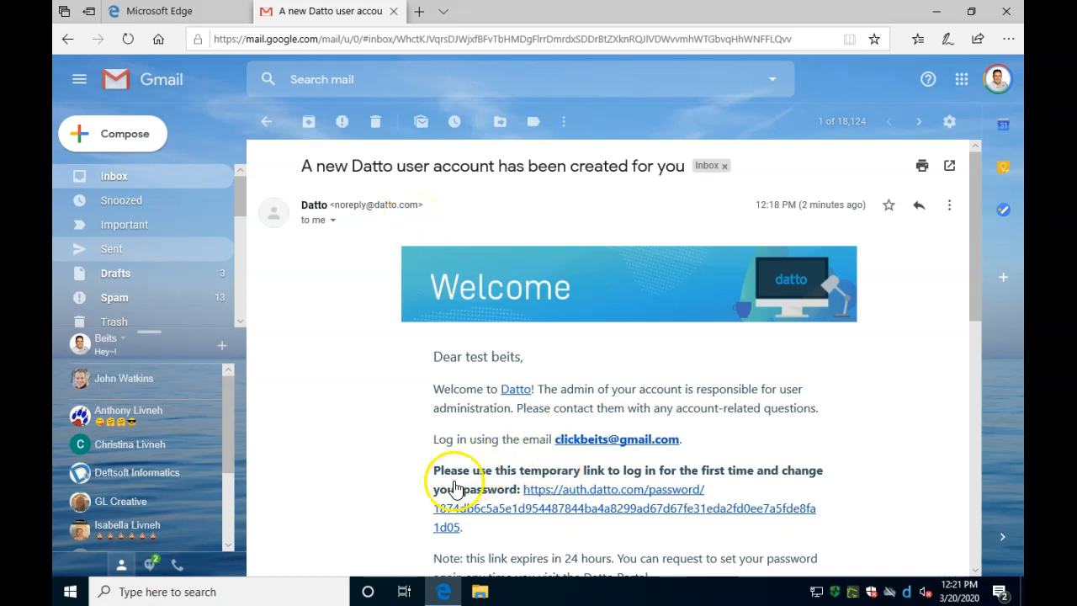
- Replace the temporary password with a new one and continue to the Datto Portal login page
{"action": "left_click", "coordinate": [575, 513]}
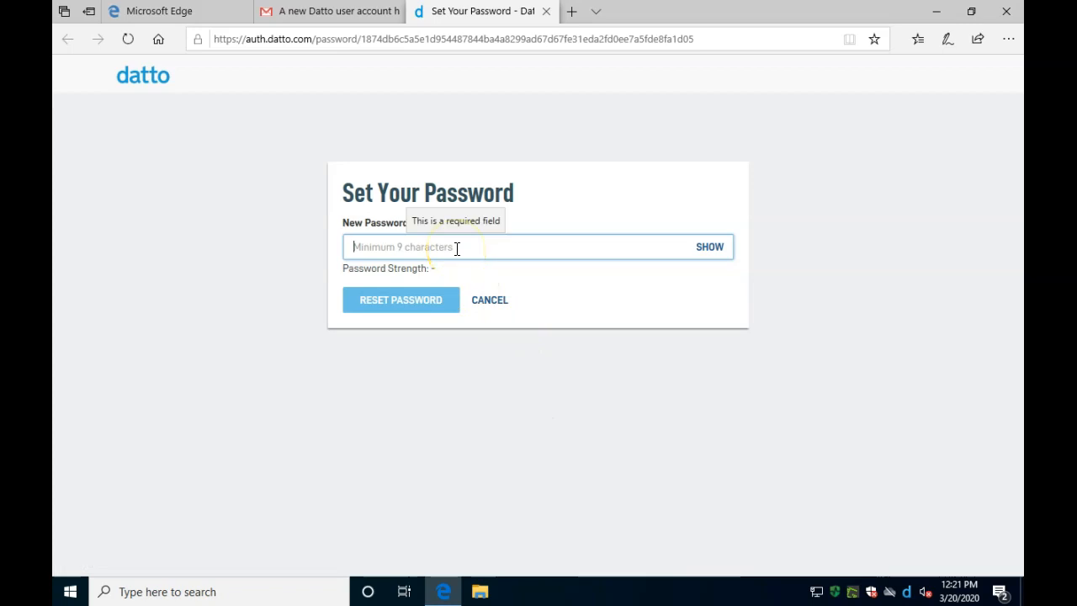
{"action": "type", "text": "•••••••••••••"}
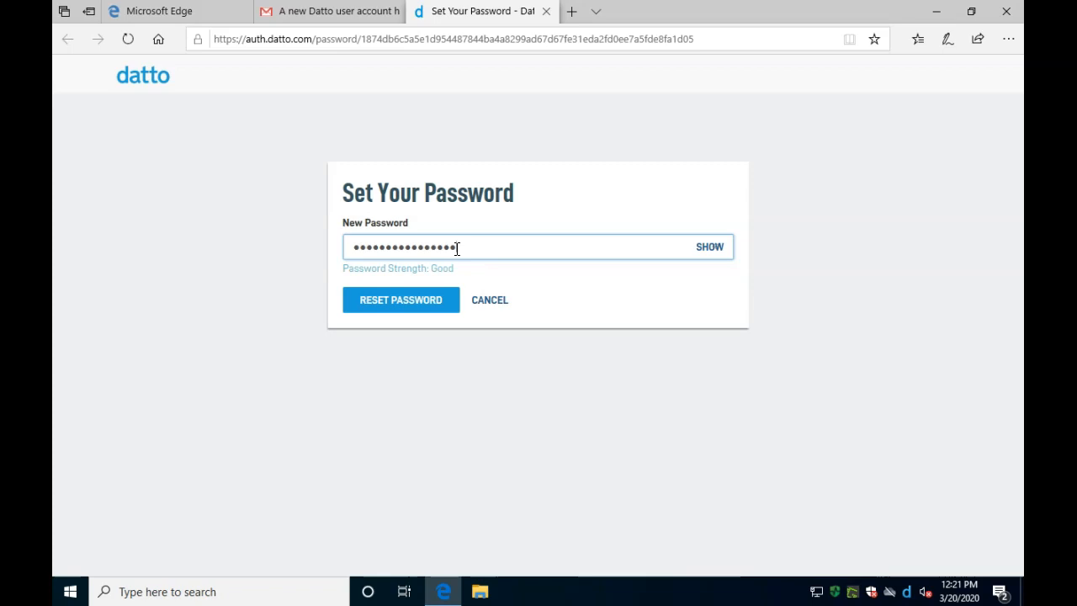
{"action": "left_click", "coordinate": [411, 312]}
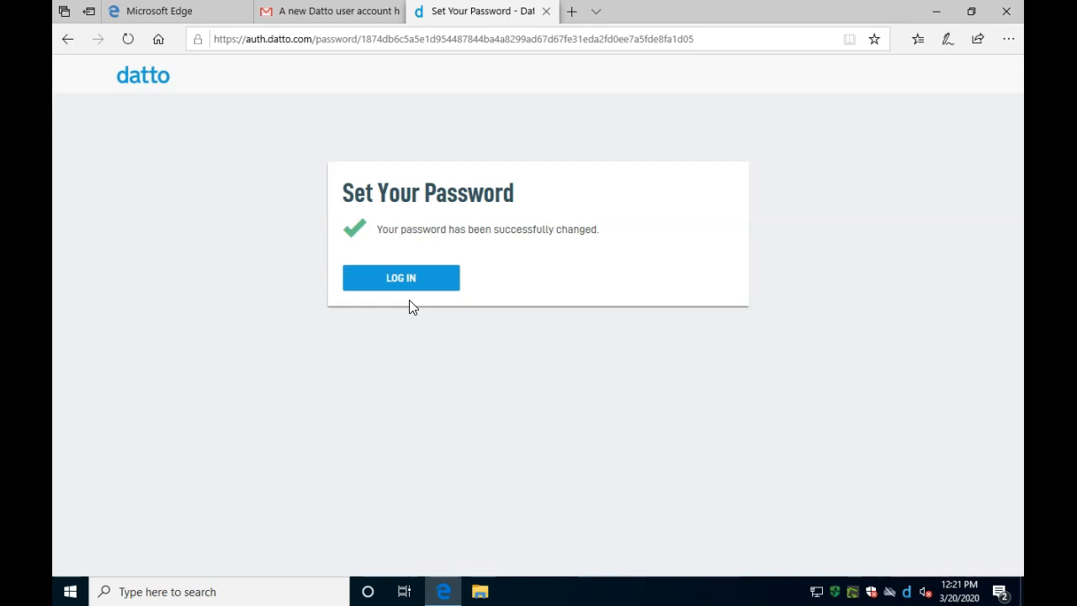
{"action": "left_click", "coordinate": [400, 287]}
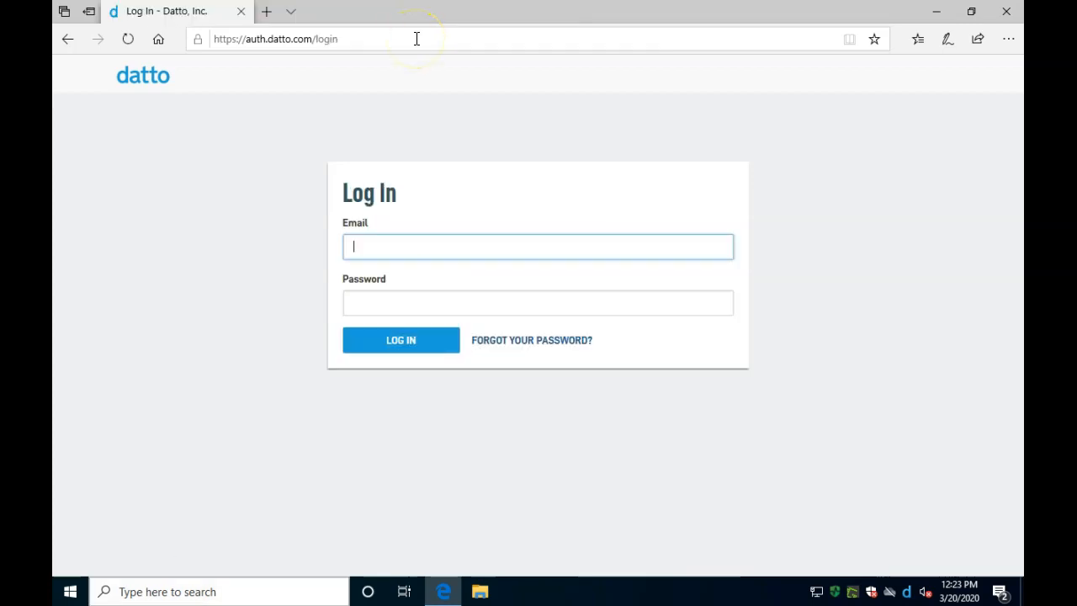
- Log in to Datto Portal with the account email and the new password
{"action": "left_click", "coordinate": [417, 38]}
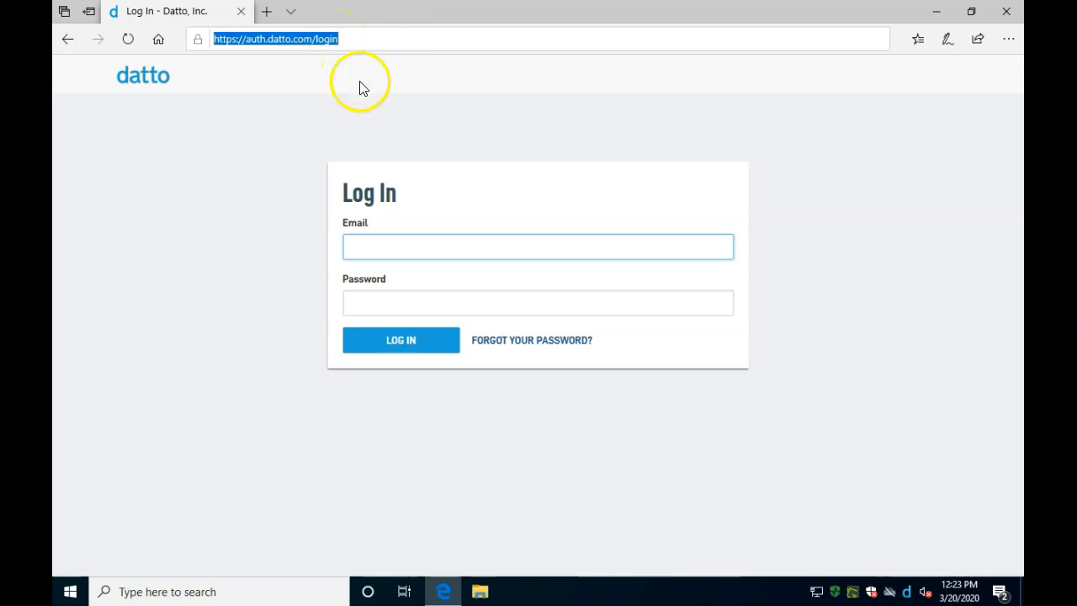
{"action": "left_click", "coordinate": [440, 245]}
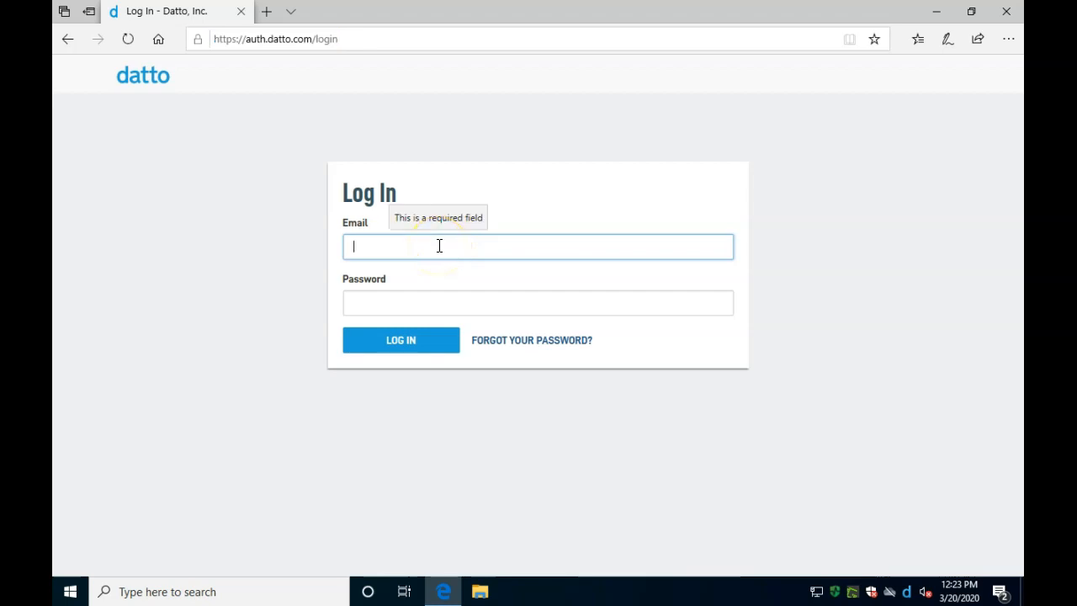
{"action": "left_click", "coordinate": [432, 247]}
{"action": "left_click", "coordinate": [257, 447]}
{"action": "left_click", "coordinate": [414, 340]}
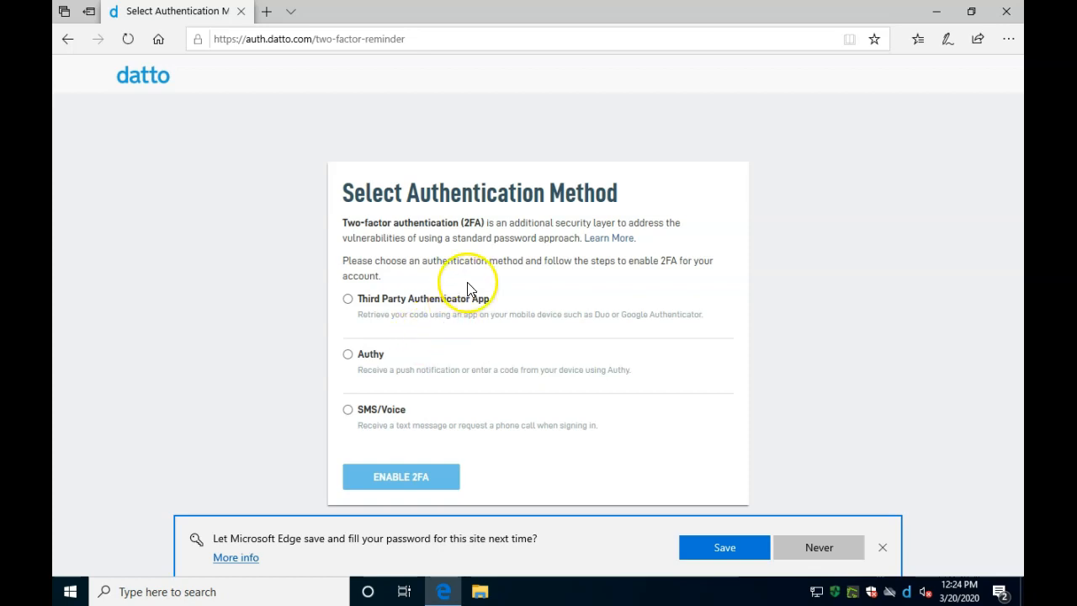
- Decline the browser's password save, then send an SMS/Voice code to a United States (+1) phone number
{"action": "left_click", "coordinate": [802, 547]}
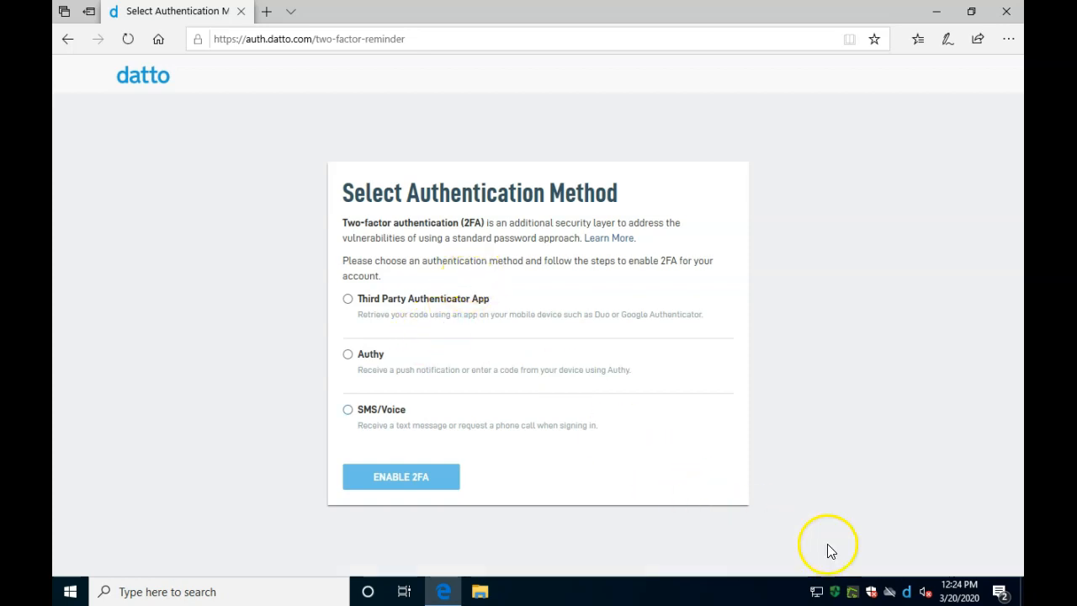
{"action": "left_click", "coordinate": [346, 409]}
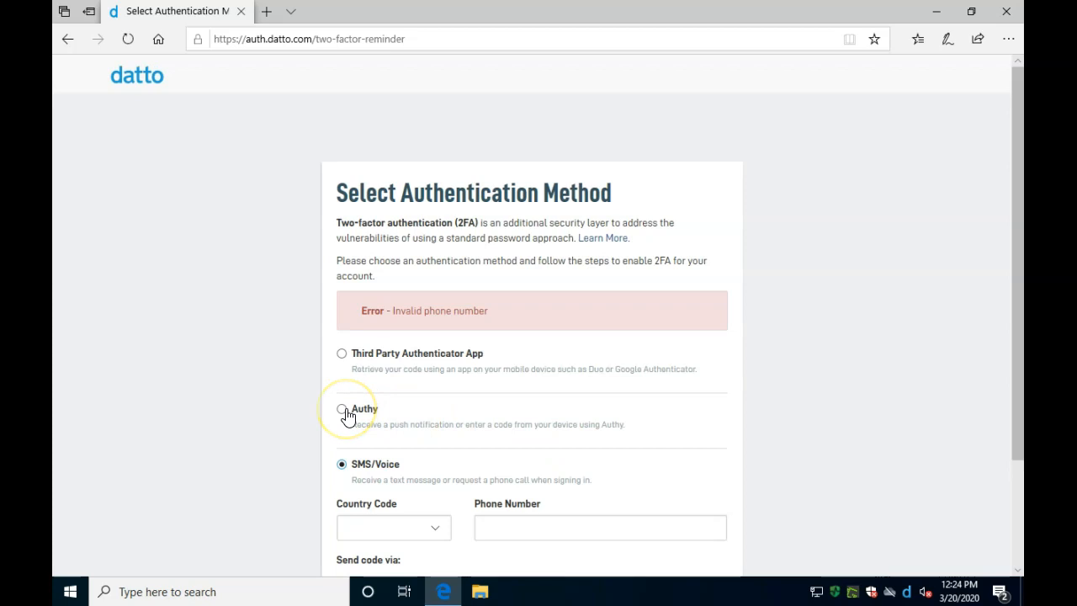
{"action": "scroll", "coordinate": [356, 413], "scroll_direction": "down", "scroll_amount": 1}
{"action": "left_click", "coordinate": [367, 450]}
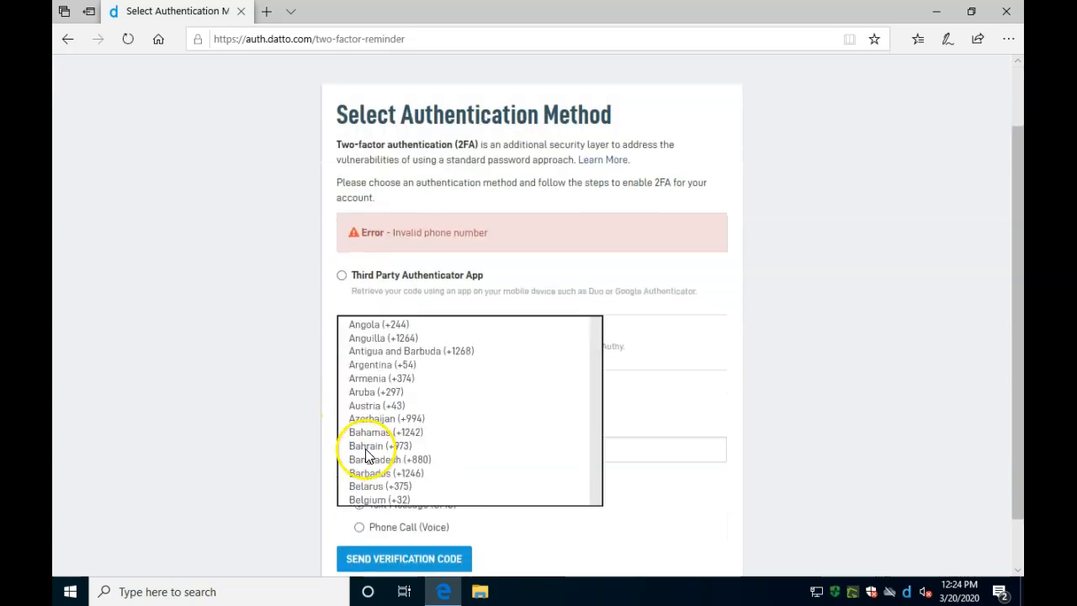
{"action": "left_click", "coordinate": [389, 175]}
{"action": "left_click", "coordinate": [507, 456]}
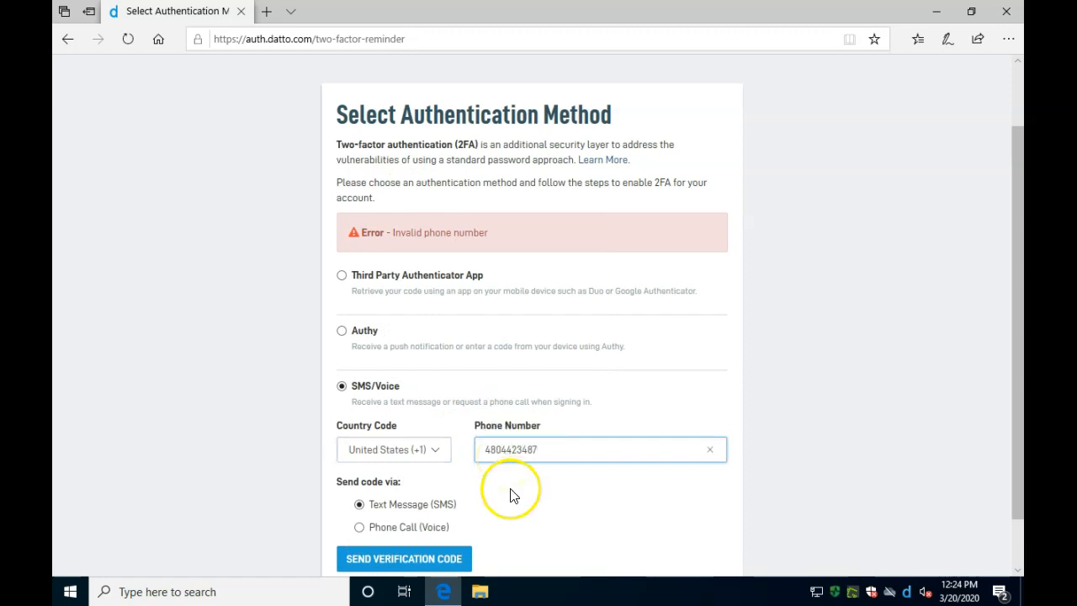
{"action": "left_click", "coordinate": [410, 509]}
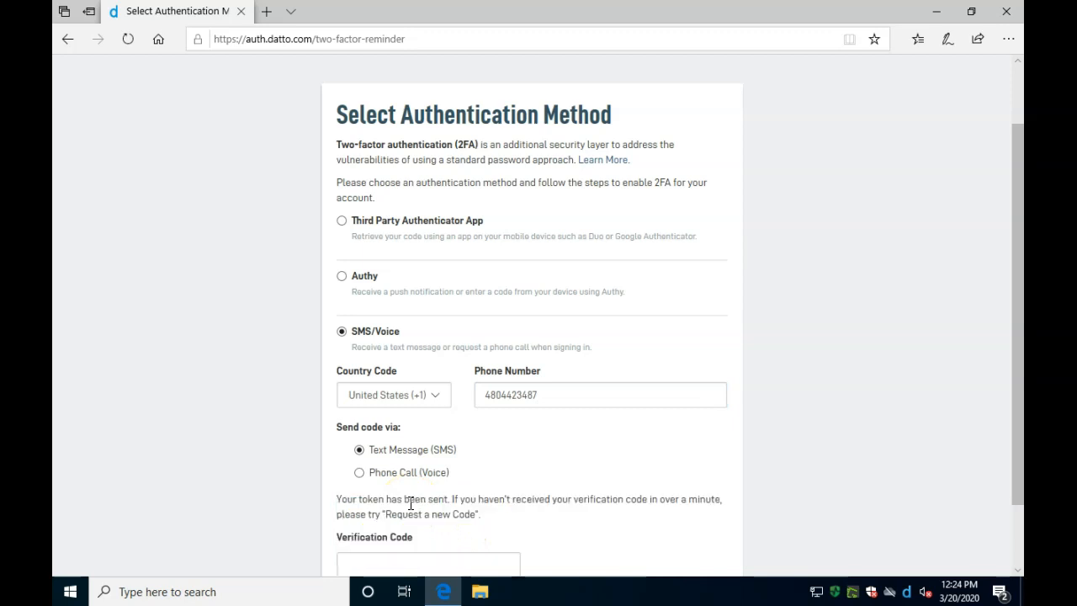
- Enter the texted verification code and enable two-factor authentication
{"action": "scroll", "coordinate": [411, 502], "scroll_direction": "down", "scroll_amount": 2}
{"action": "left_click", "coordinate": [417, 489]}
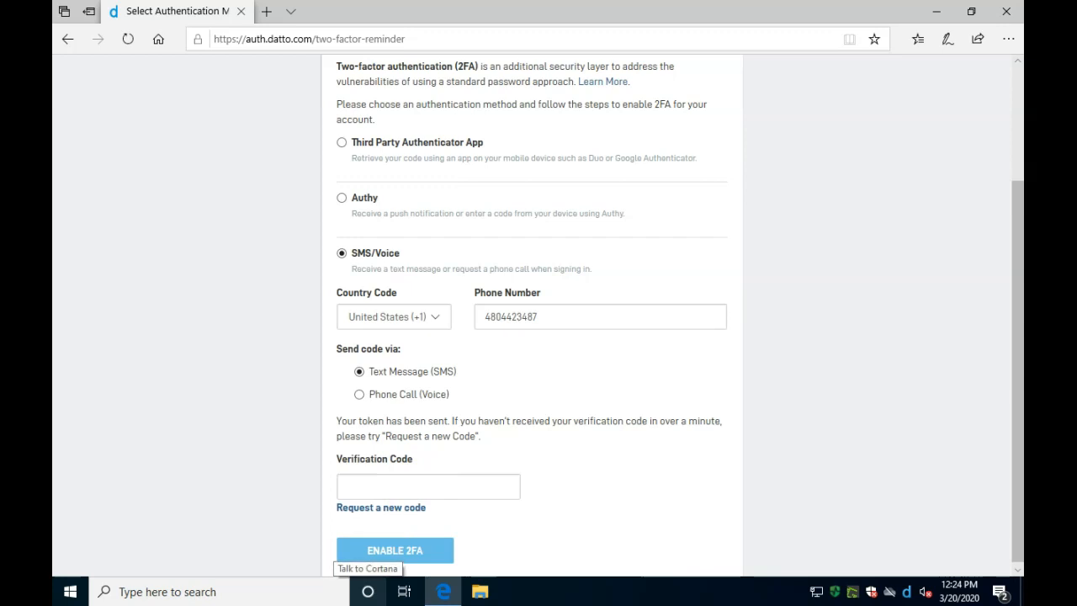
{"action": "left_click", "coordinate": [454, 487]}
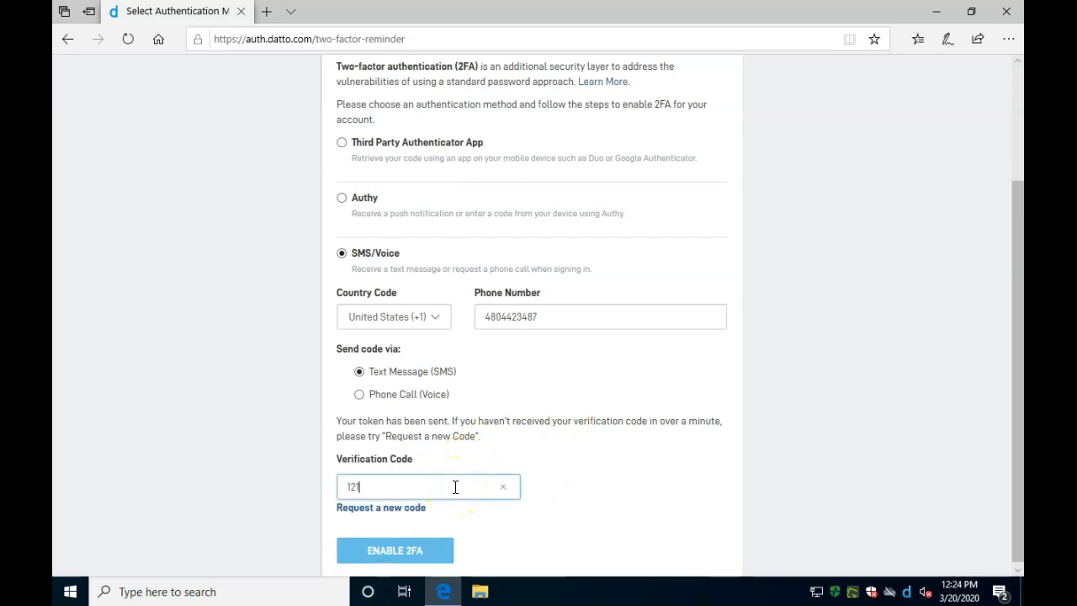
{"action": "left_click", "coordinate": [417, 552]}
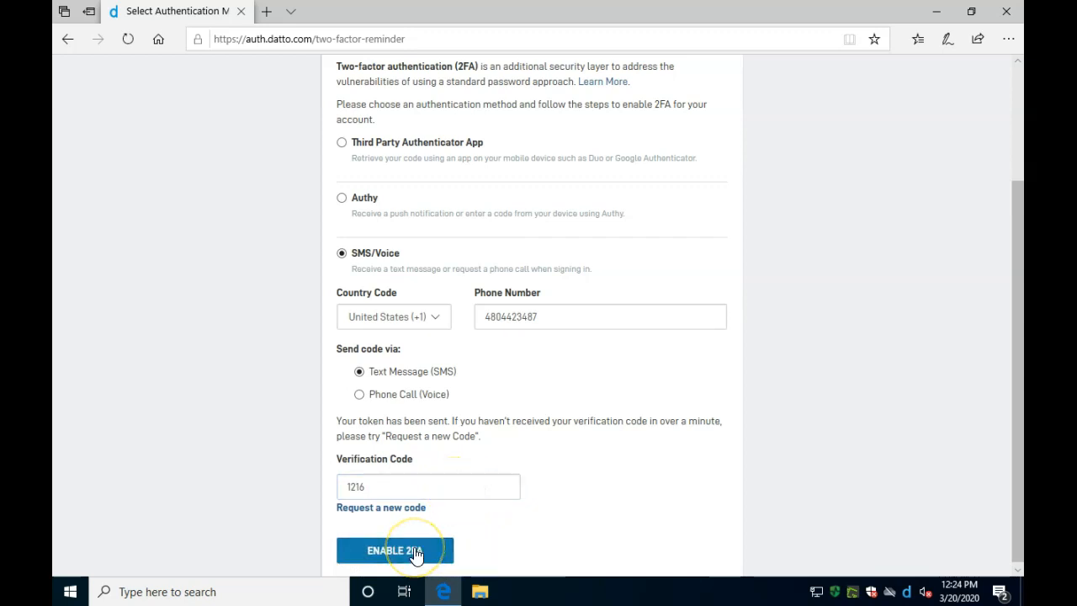
{"action": "left_click", "coordinate": [791, 391]}
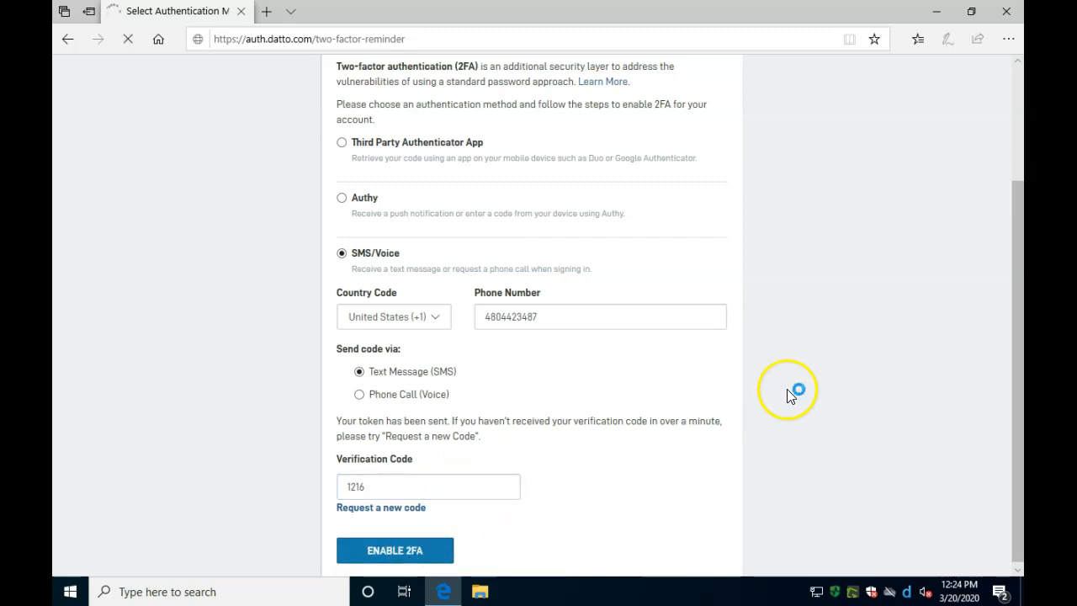
- Scroll through the Portal Privacy Practices notice and dismiss it with OK
{"action": "scroll", "coordinate": [743, 364], "scroll_direction": "down", "scroll_amount": 1}
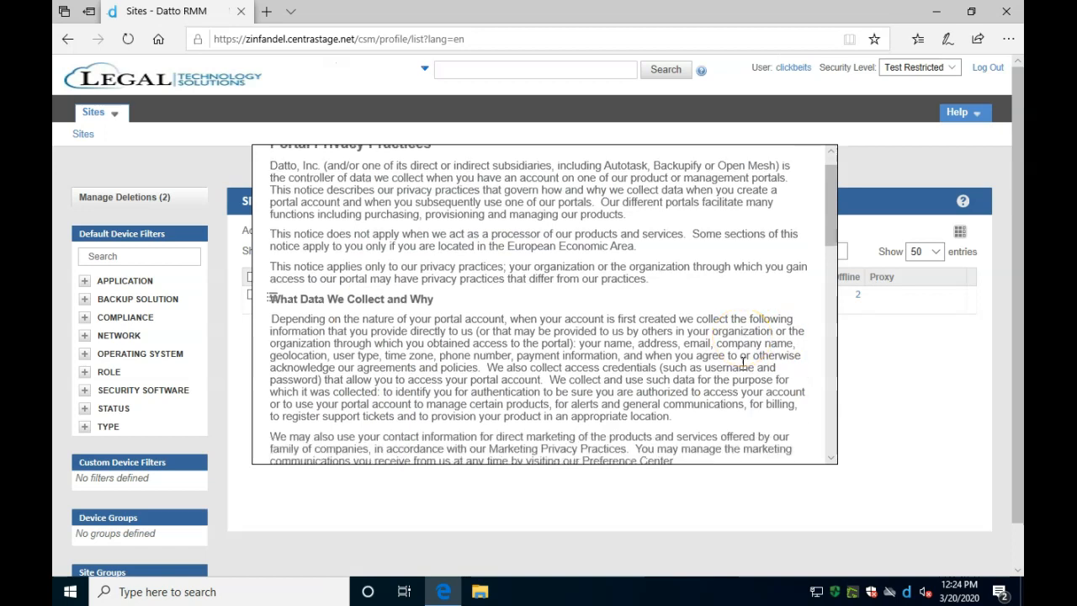
{"action": "scroll", "coordinate": [744, 363], "scroll_direction": "down", "scroll_amount": 15}
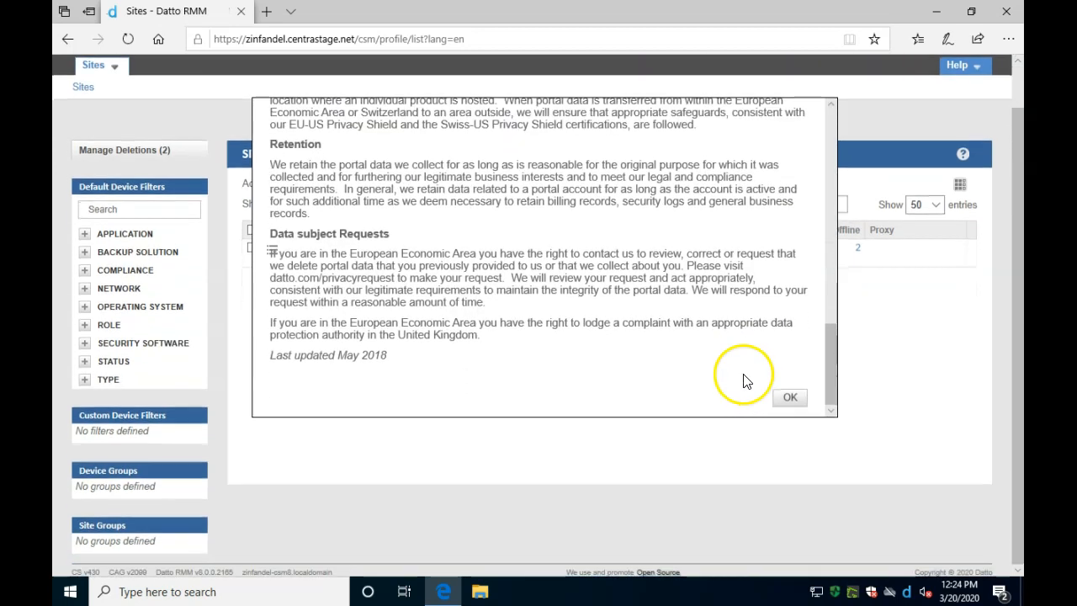
{"action": "left_click", "coordinate": [790, 399]}
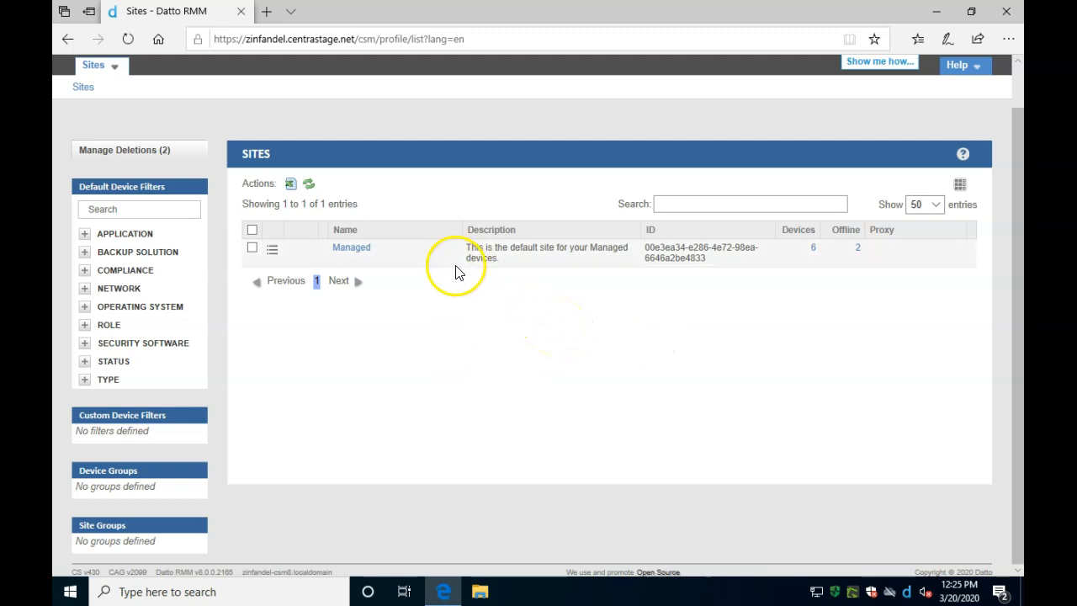
- Open the Managed site's Devices list and bring up the action menu for LTS-BREA
{"action": "left_click", "coordinate": [362, 252]}
{"action": "left_click", "coordinate": [365, 256]}
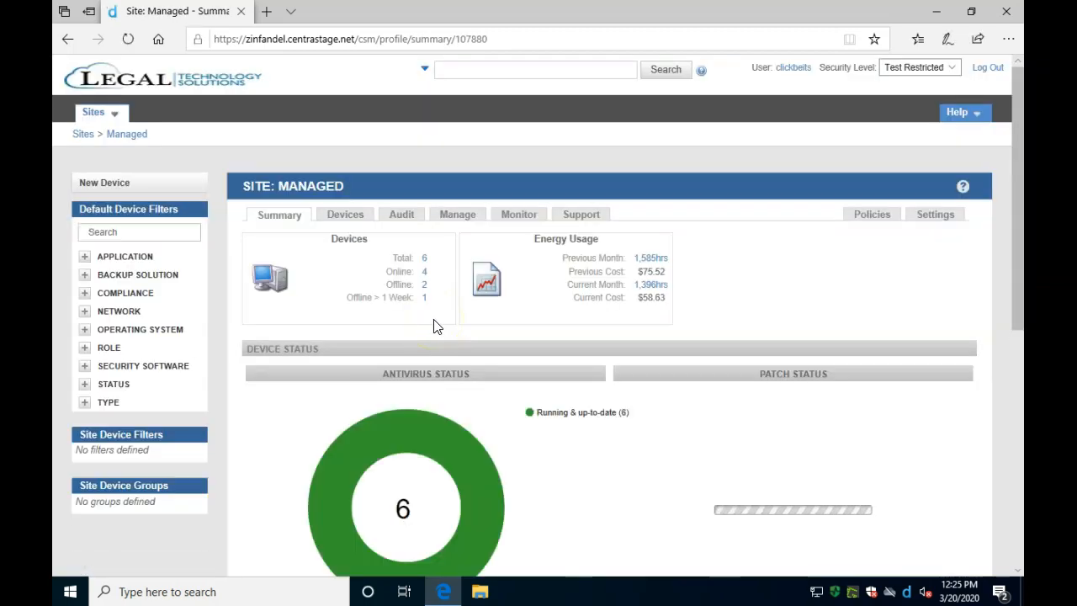
{"action": "left_click", "coordinate": [349, 218]}
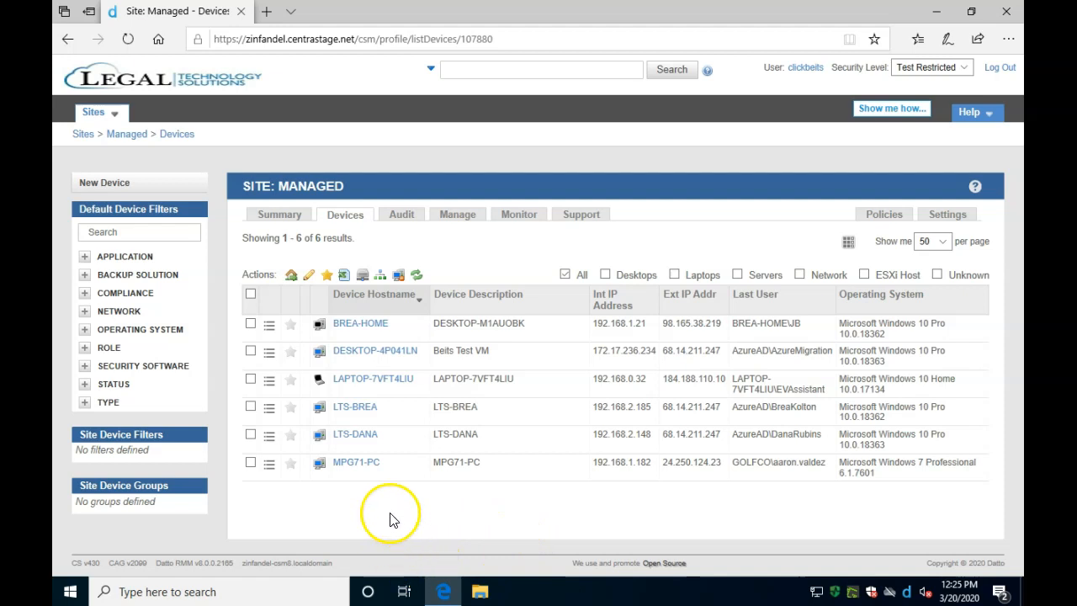
{"action": "left_click", "coordinate": [268, 412]}
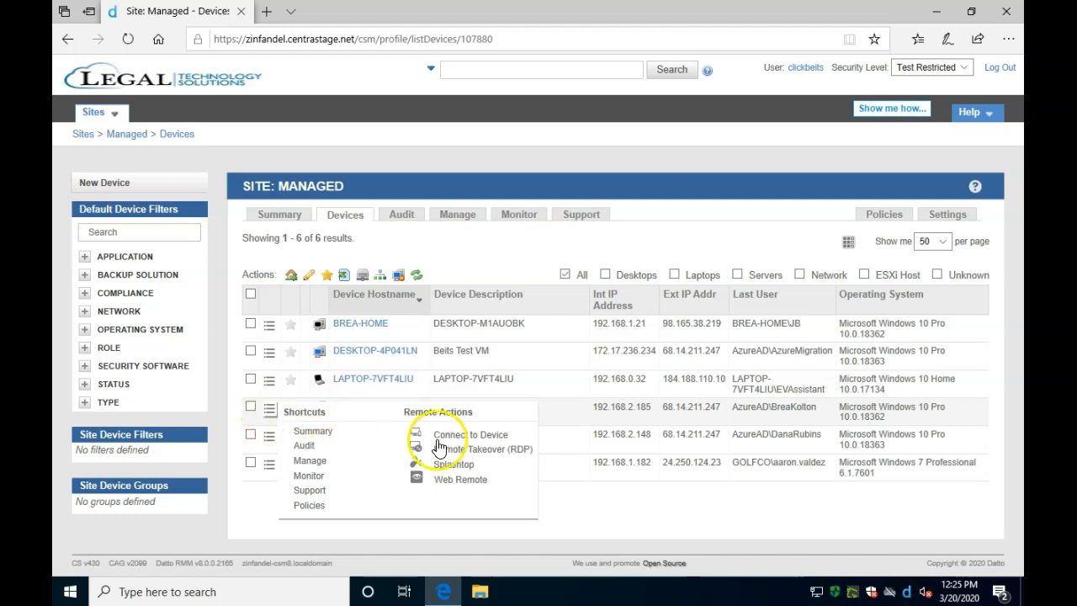
- Start a web remote session to LTS-BREA and shrink the Edge window to the right
{"action": "left_click", "coordinate": [472, 481]}
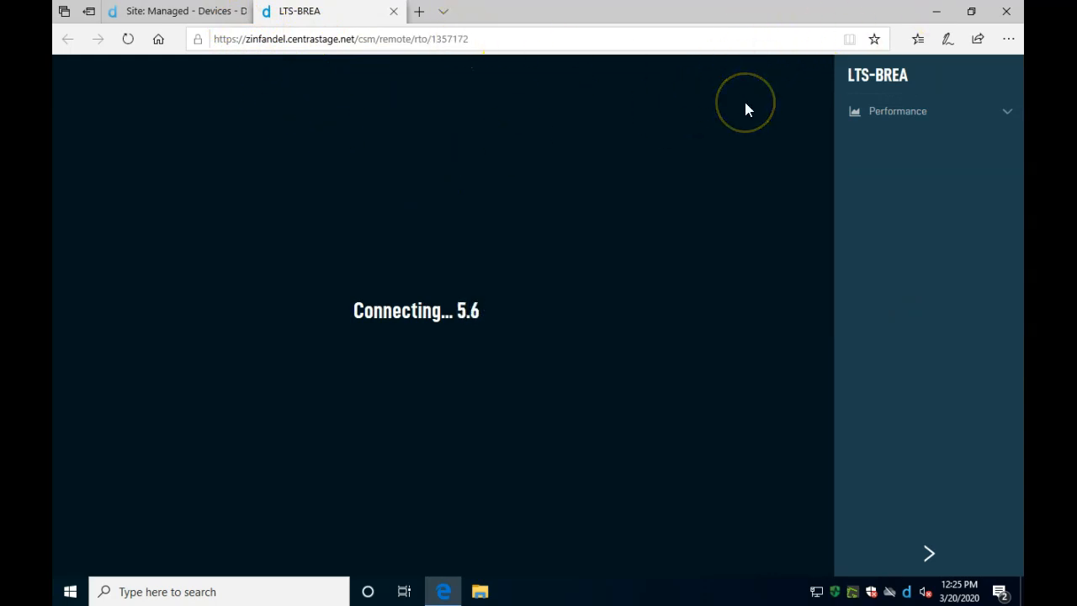
{"action": "double_click", "coordinate": [659, 18]}
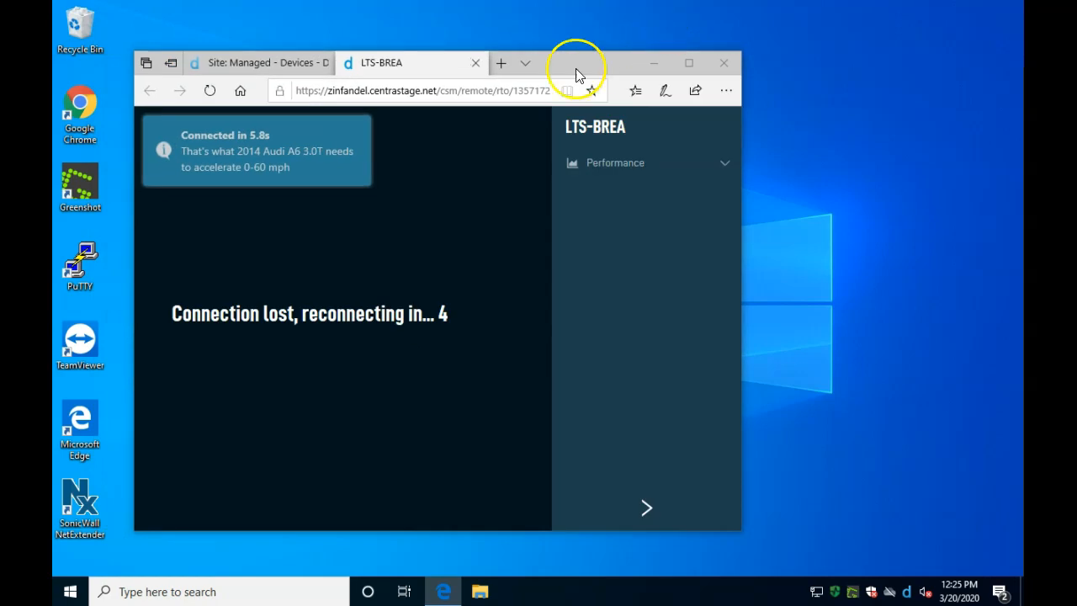
{"action": "left_click_drag", "start_coordinate": [567, 58], "coordinate": [704, 51]}
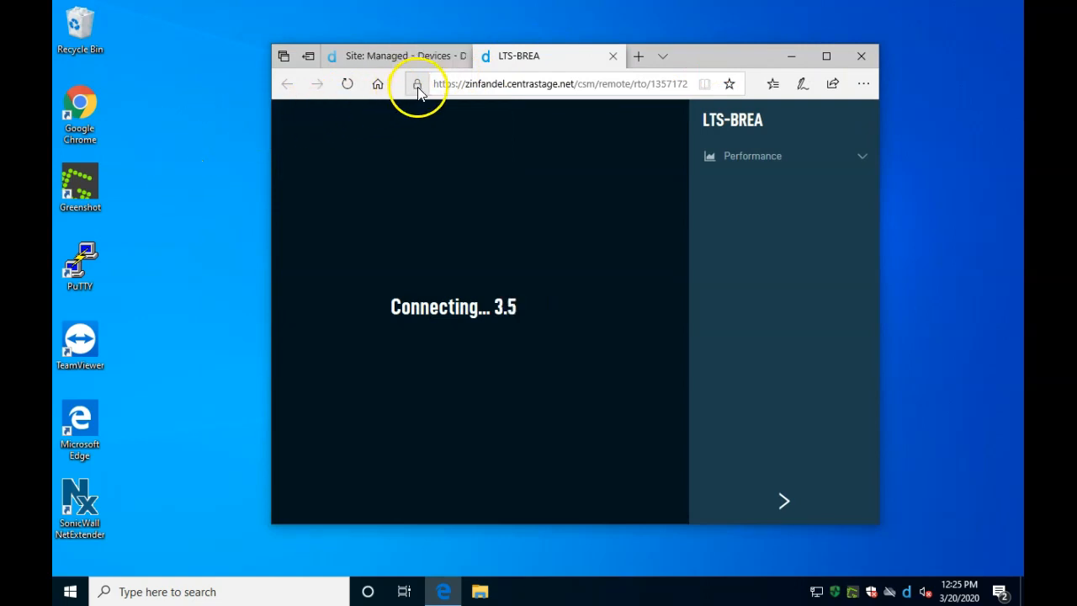
- Drag the session page's address-bar icon onto the desktop as a shortcut
{"action": "left_click_drag", "start_coordinate": [419, 89], "coordinate": [216, 143]}
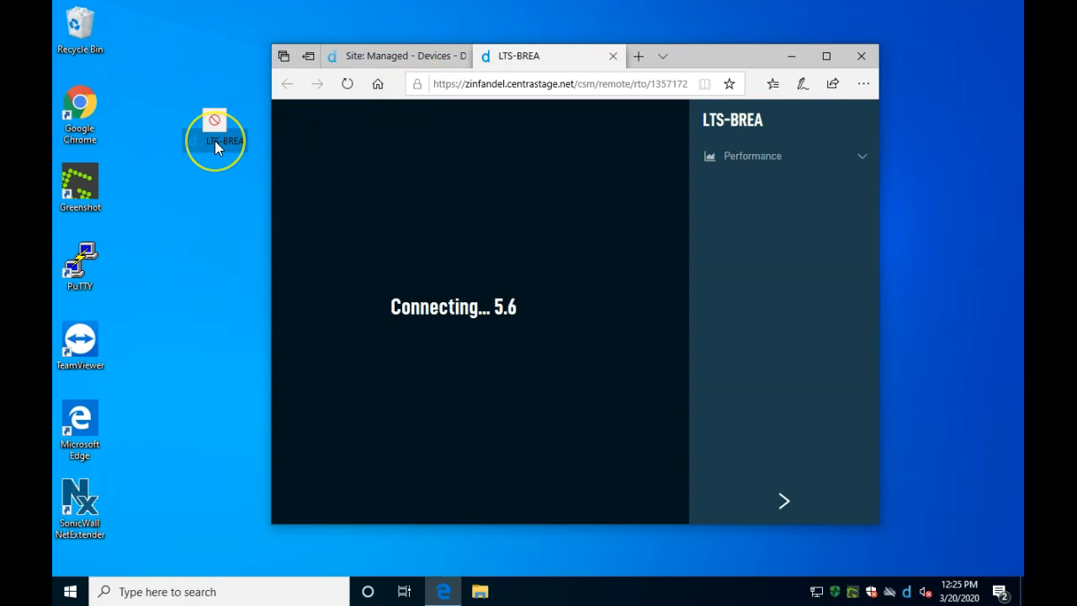
{"action": "left_click", "coordinate": [215, 141]}
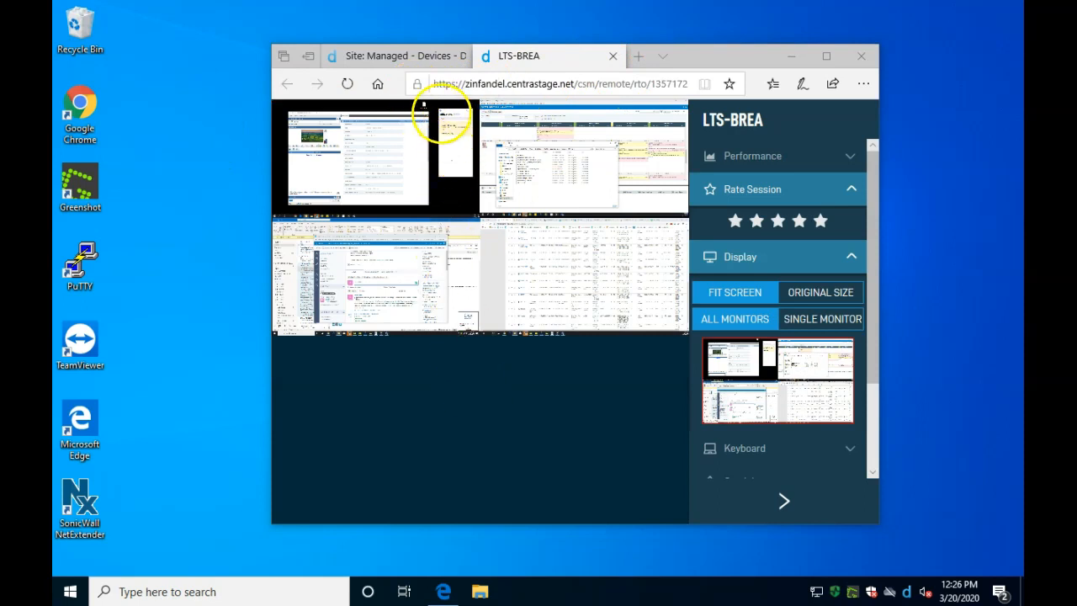
{"action": "left_click_drag", "start_coordinate": [416, 89], "coordinate": [193, 137]}
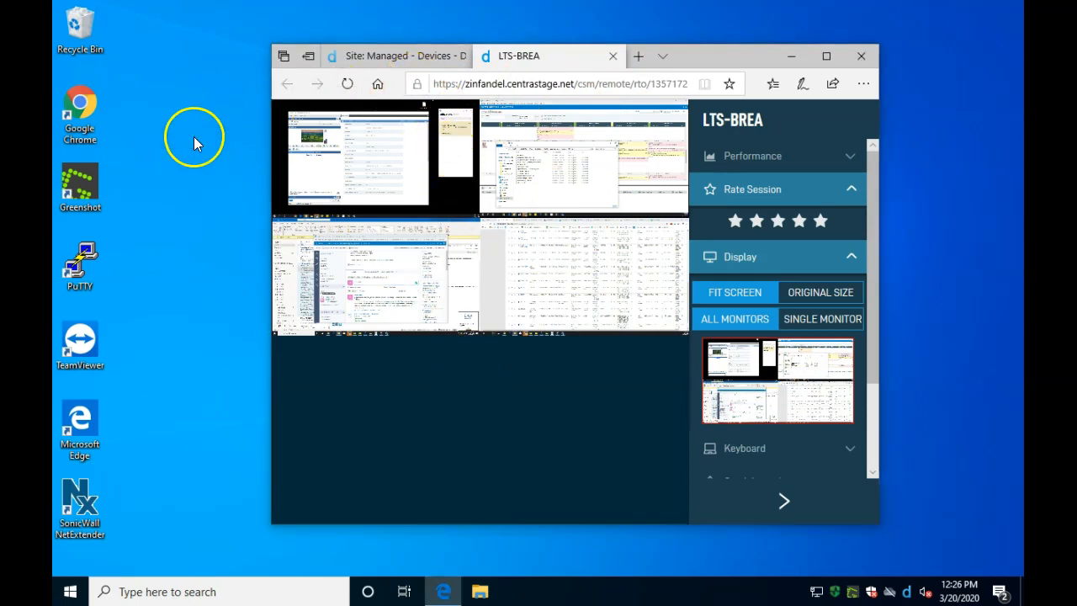
- Save the LTS-BREA session page as a favorite and close both Edge tabs
{"action": "left_click", "coordinate": [729, 85]}
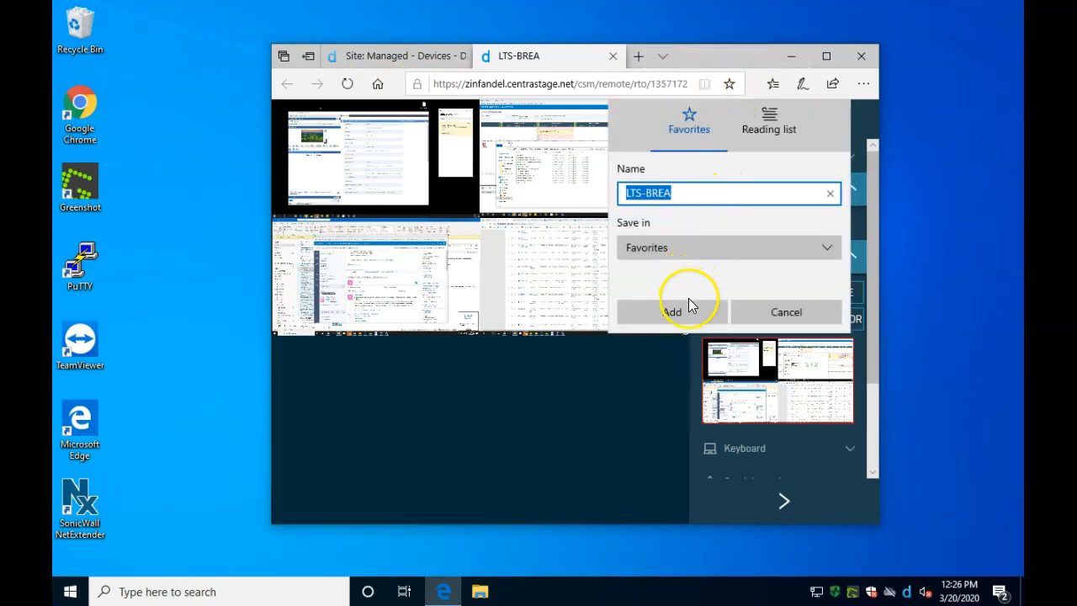
{"action": "left_click", "coordinate": [684, 313]}
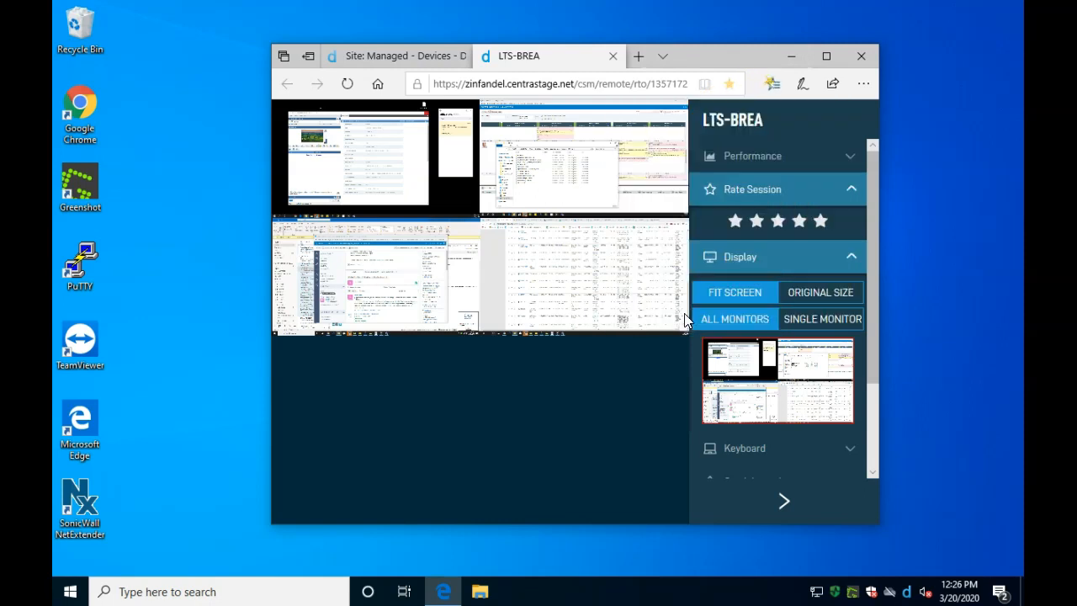
{"action": "left_click", "coordinate": [459, 56]}
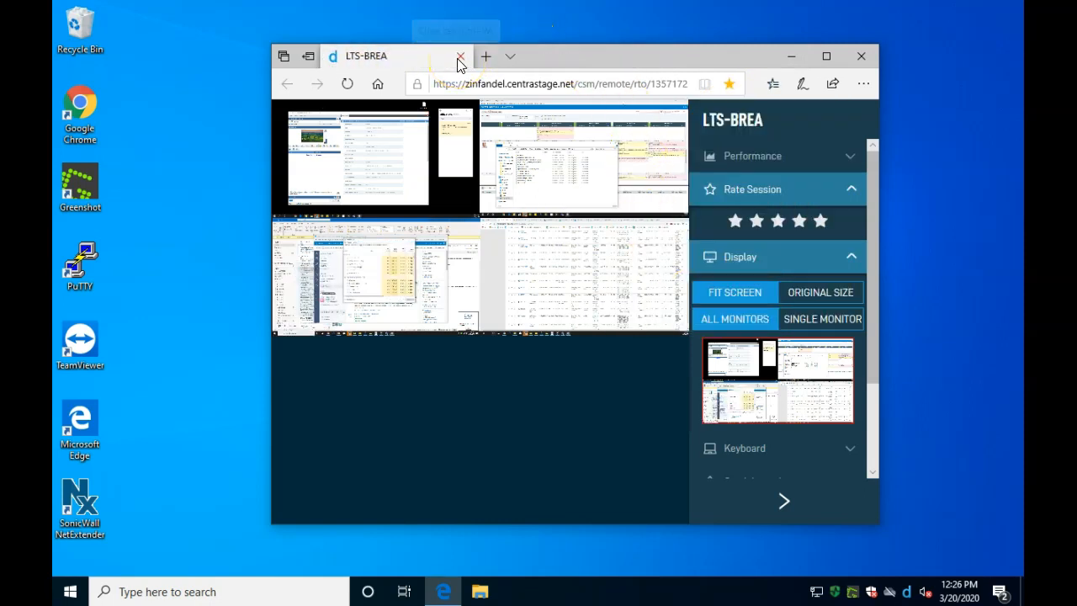
{"action": "left_click", "coordinate": [461, 57]}
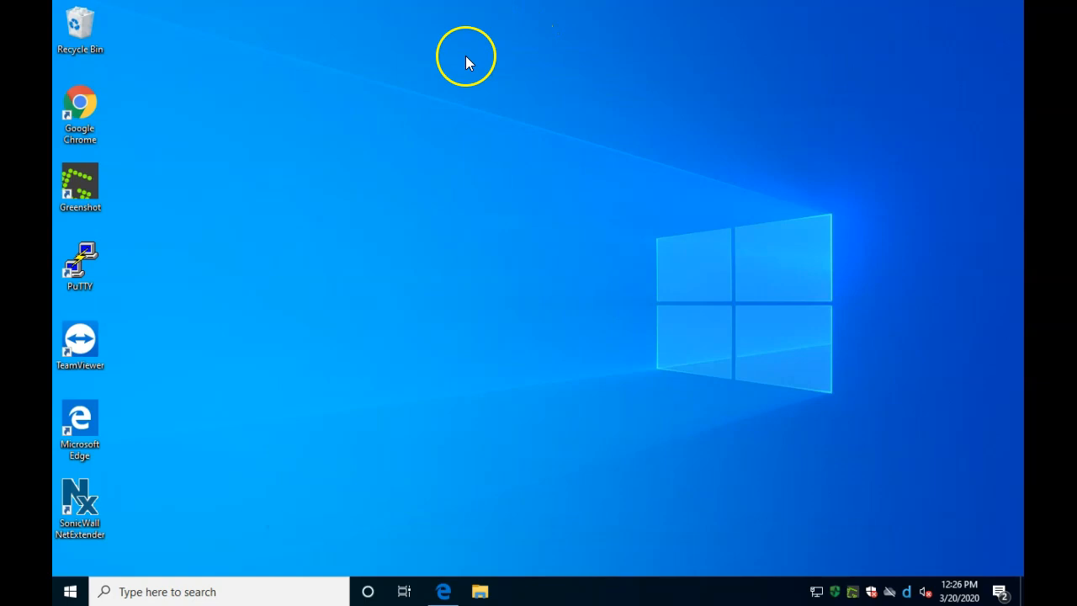
- Reopen Edge from the taskbar and launch the LTS-BREA favorite
{"action": "left_click", "coordinate": [74, 107]}
{"action": "left_click", "coordinate": [443, 591]}
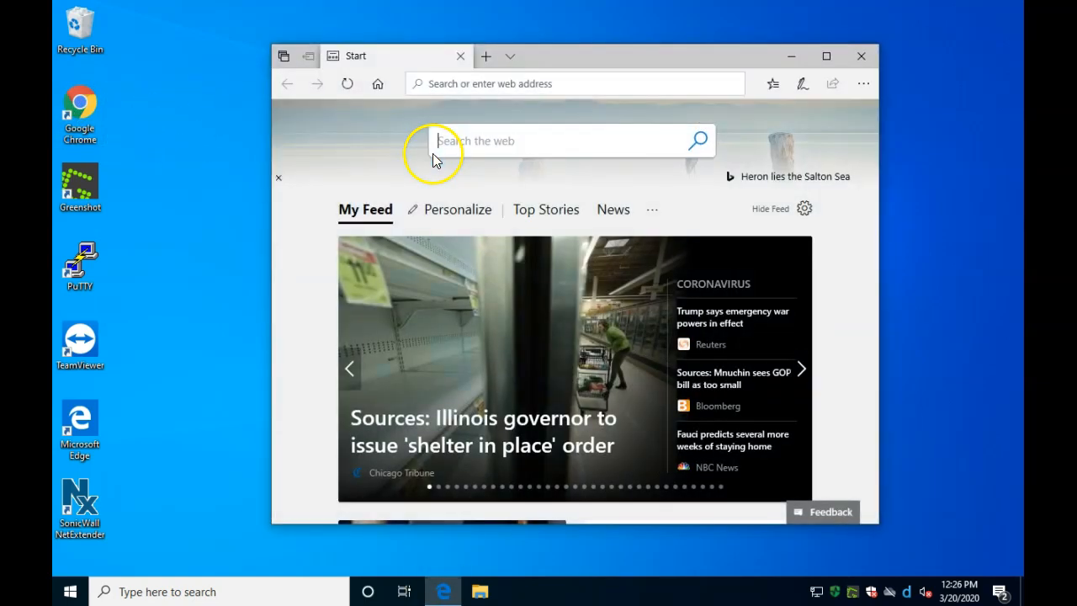
{"action": "left_click", "coordinate": [771, 86]}
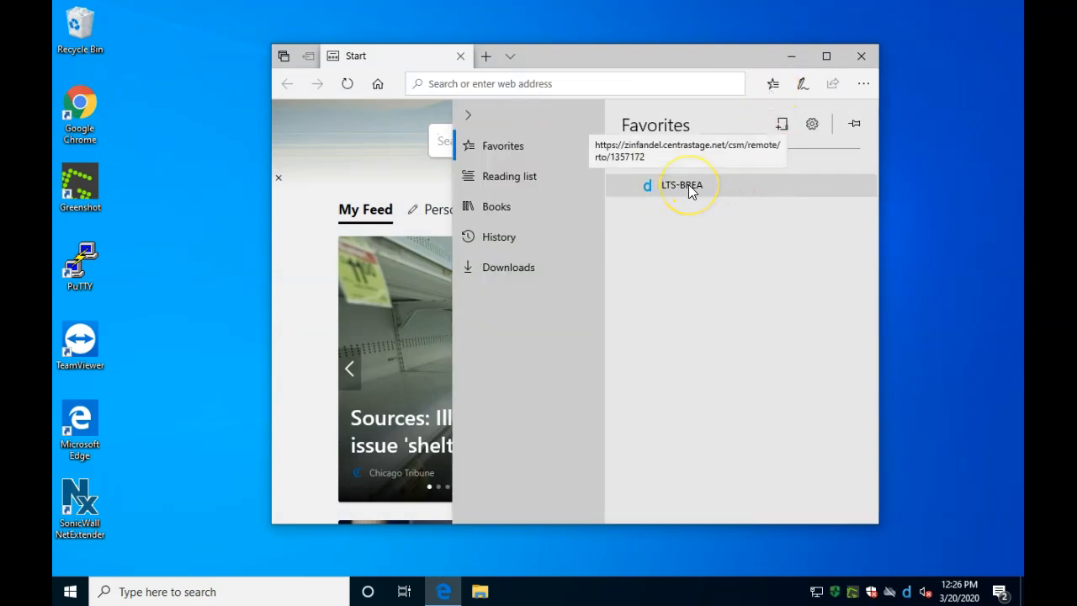
{"action": "left_click", "coordinate": [688, 186]}
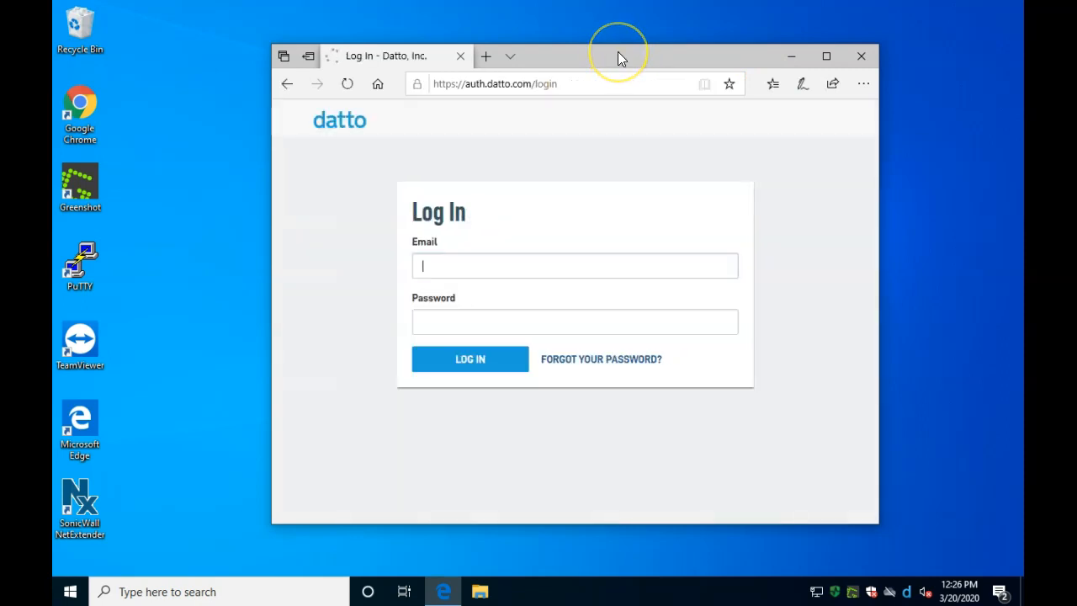
- Maximize Edge, sign in with email and password, and authenticate with the SMS token
{"action": "double_click", "coordinate": [617, 52]}
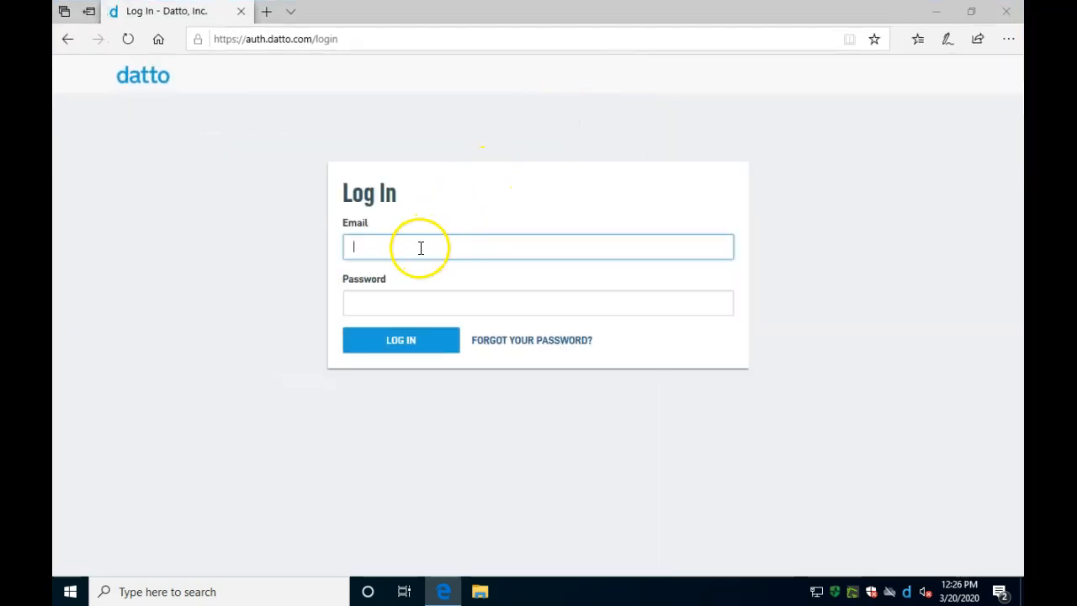
{"action": "type", "text": "h"}
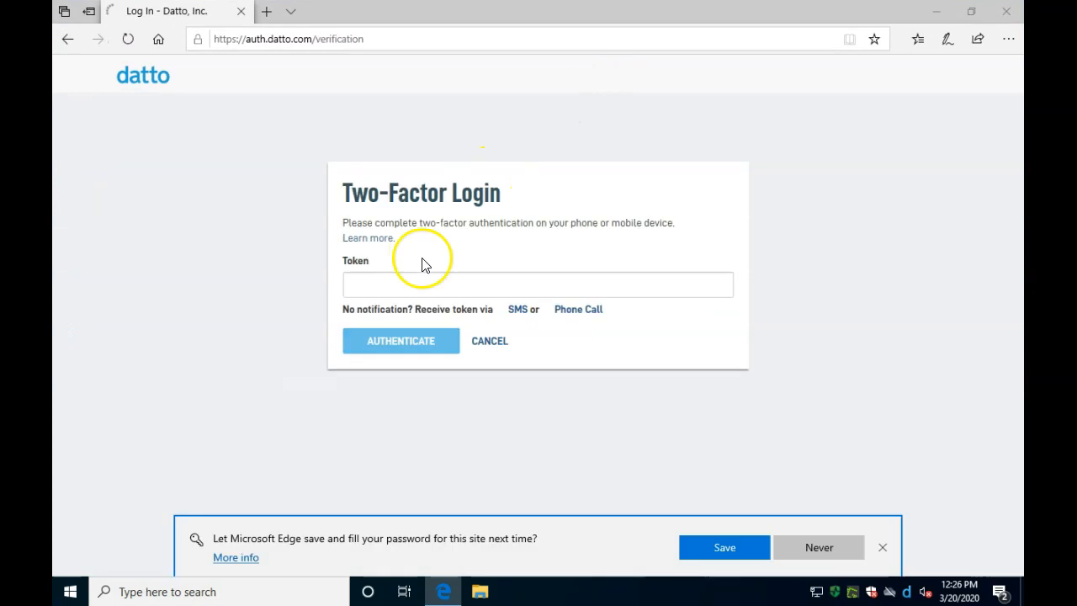
{"action": "left_click", "coordinate": [515, 311]}
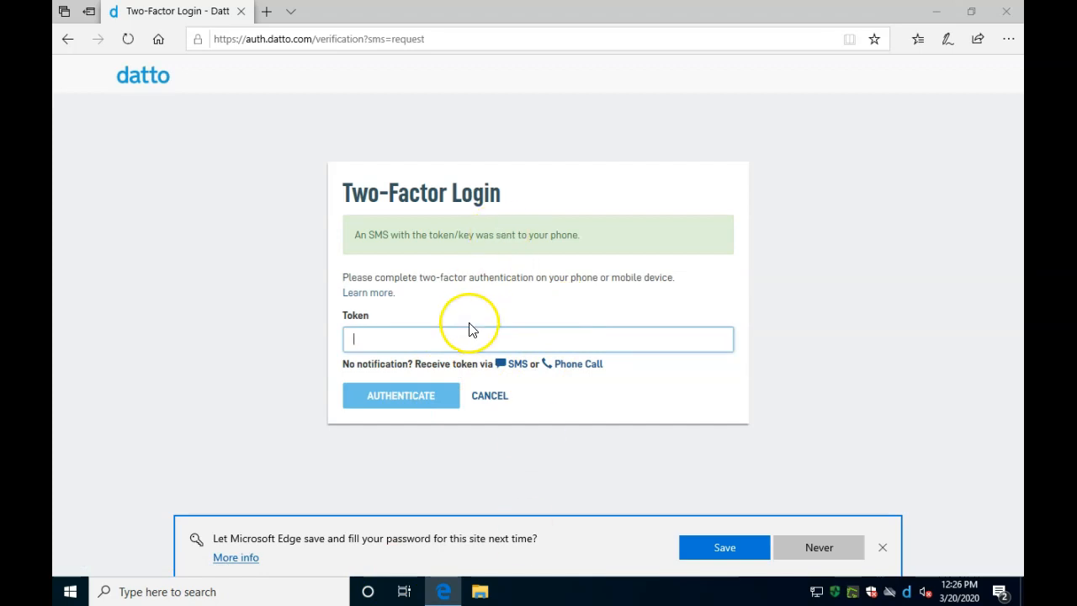
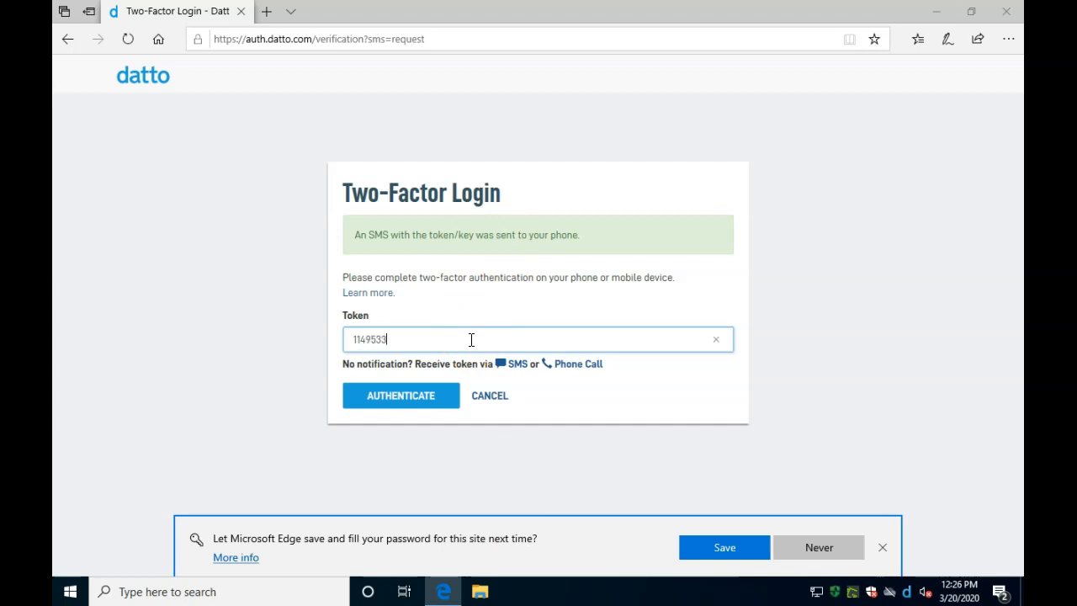
{"action": "left_click", "coordinate": [428, 402]}
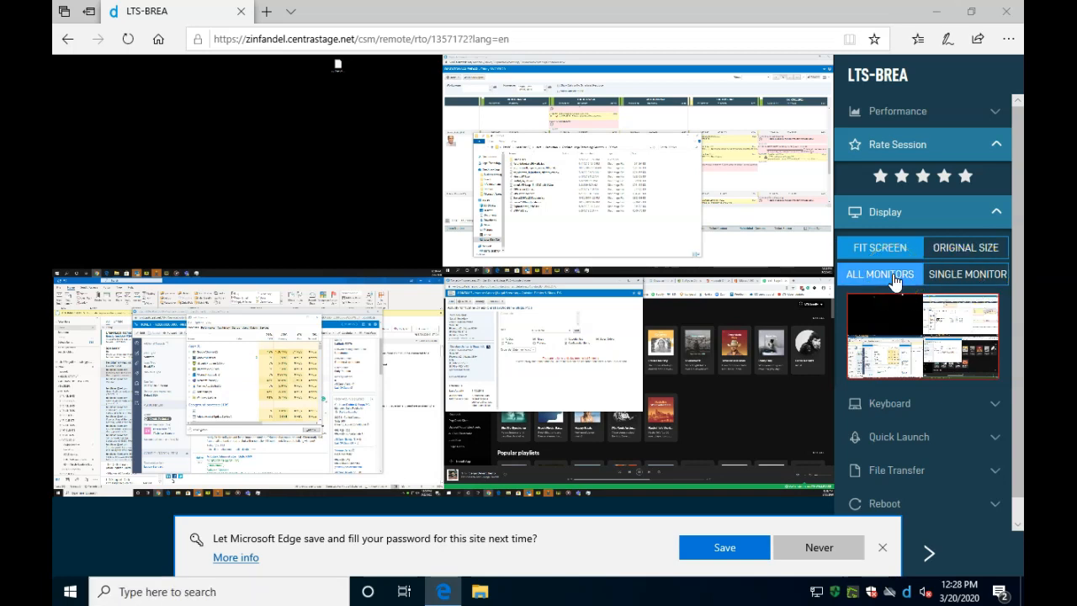
- Decline Edge's password save, toggle the session side panel, and expand its Keyboard options
{"action": "left_click", "coordinate": [818, 546]}
{"action": "left_click", "coordinate": [928, 553]}
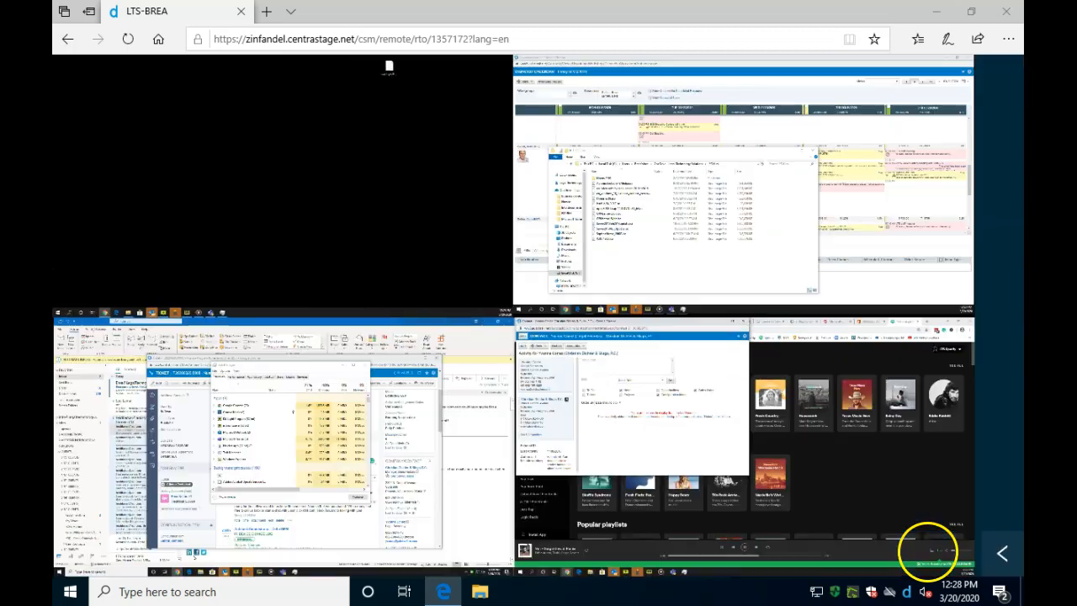
{"action": "left_click", "coordinate": [1005, 559]}
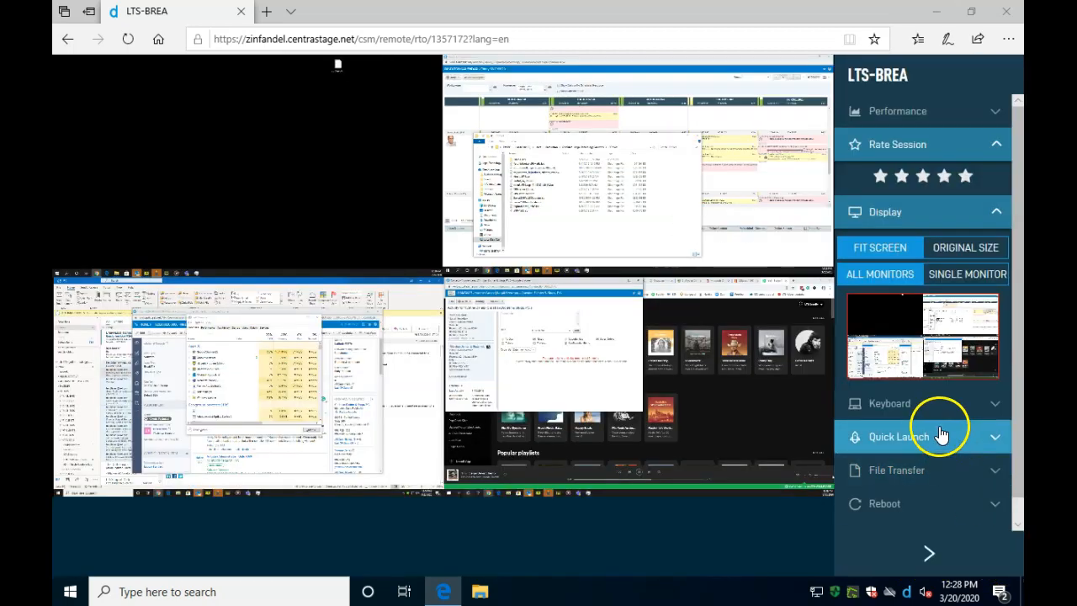
{"action": "left_click", "coordinate": [900, 408]}
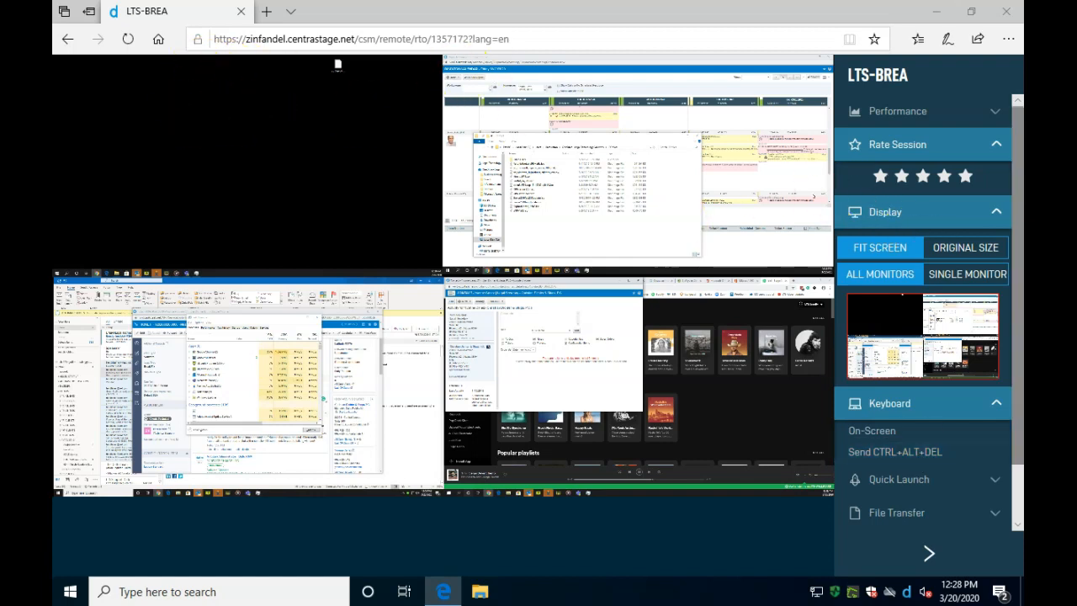
- Switch to single-monitor view of monitor 3 and collapse the side panel so it fills the window
{"action": "left_click", "coordinate": [976, 277]}
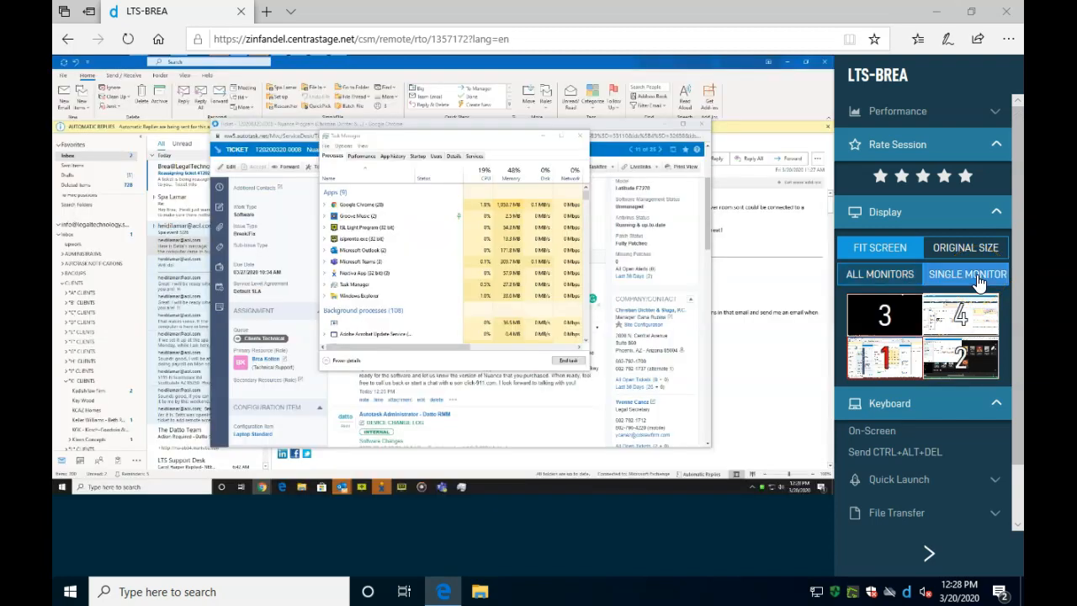
{"action": "left_click", "coordinate": [895, 328]}
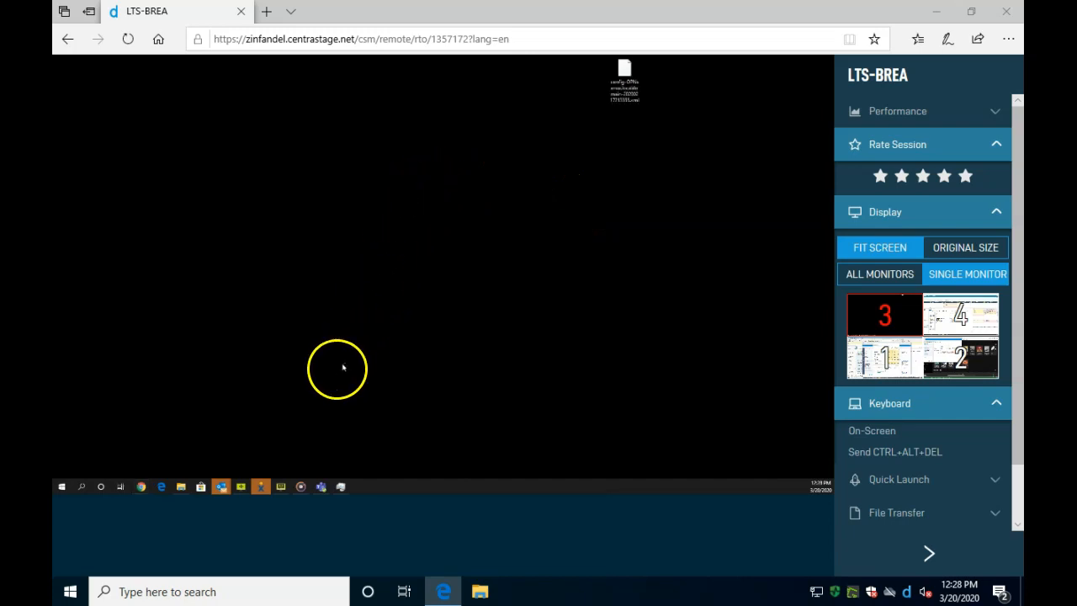
{"action": "left_click", "coordinate": [281, 404]}
{"action": "right_click", "coordinate": [280, 265]}
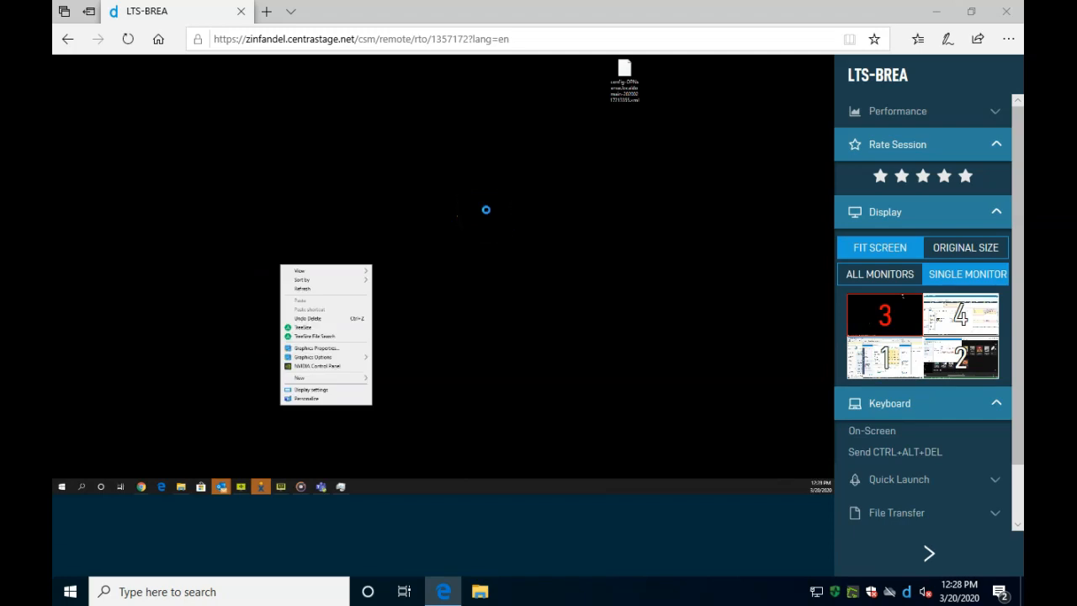
{"action": "left_click", "coordinate": [485, 209]}
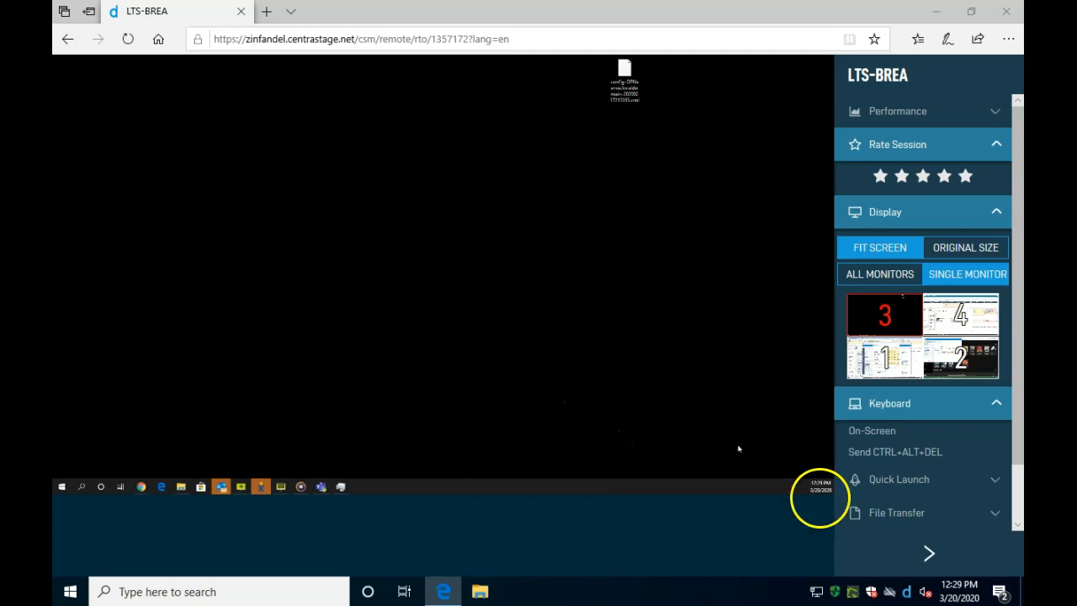
{"action": "left_click", "coordinate": [929, 553]}
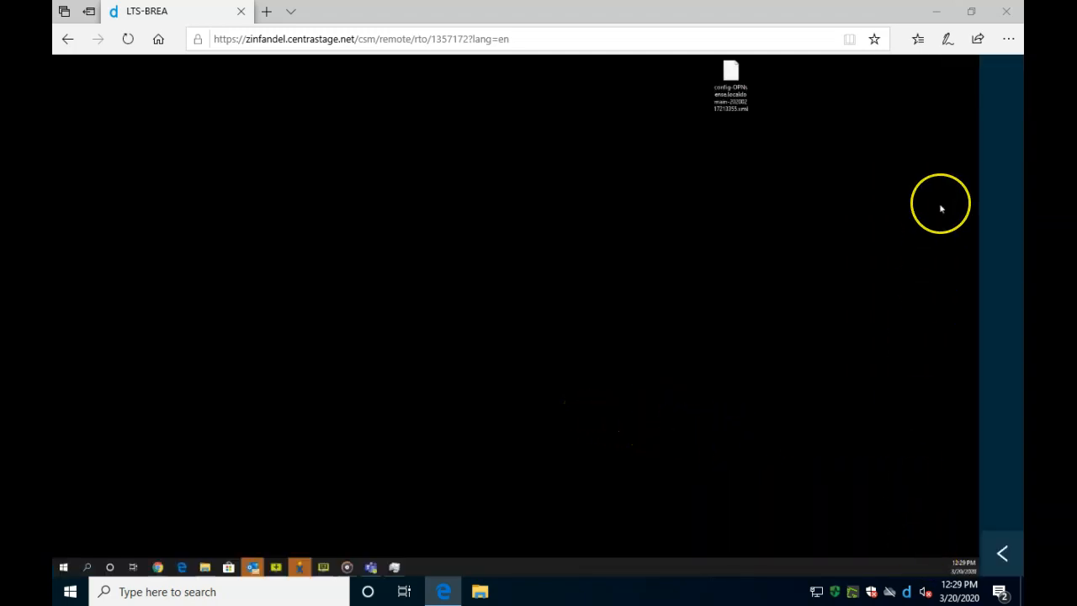